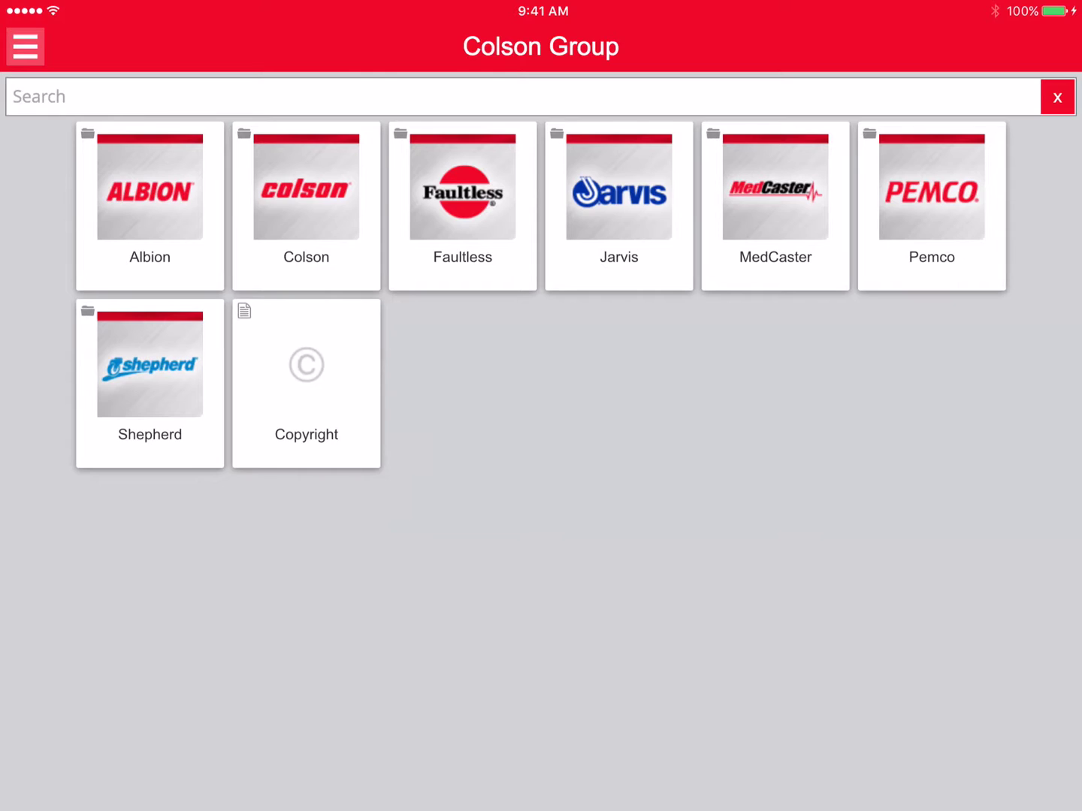
Step: Load the Colson 4 Series (to 1250 lb/ea) caster model 4.03109.449 COND from Colson > Casters
left_click(307, 205)
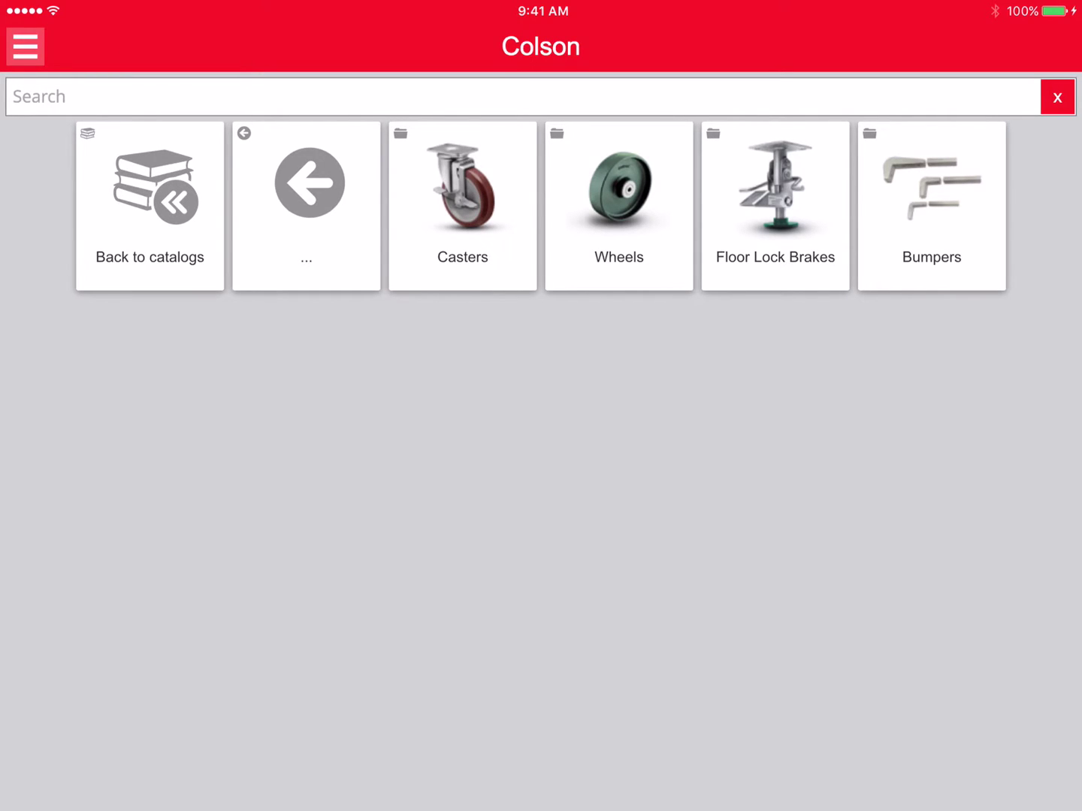
left_click(464, 203)
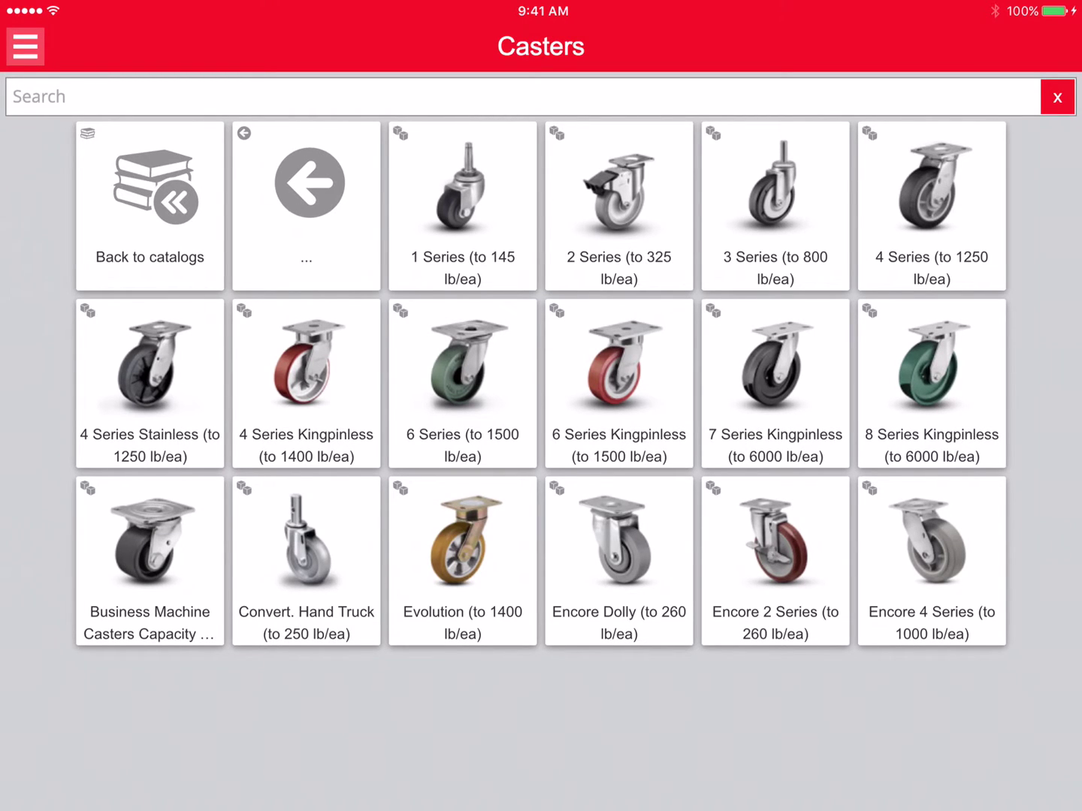
left_click(929, 201)
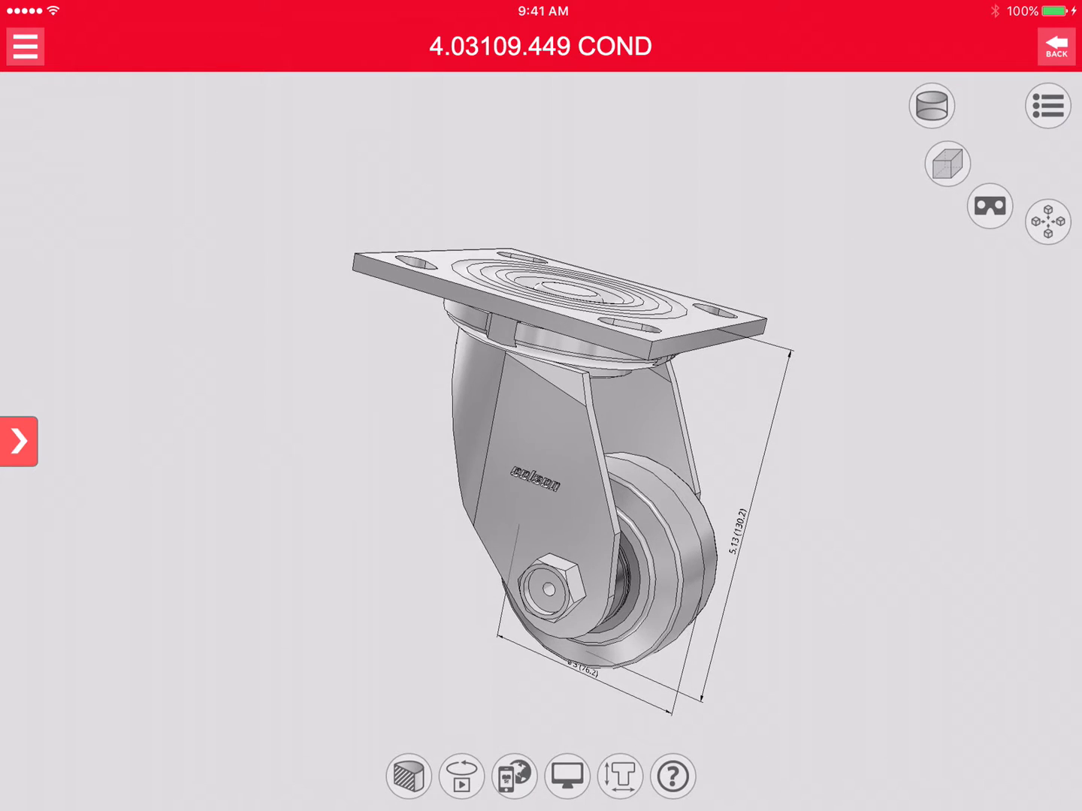
Step: Show the specification table and scroll through its 3-inch wheel, Performa Rubber and 225-lb rows
left_click(19, 443)
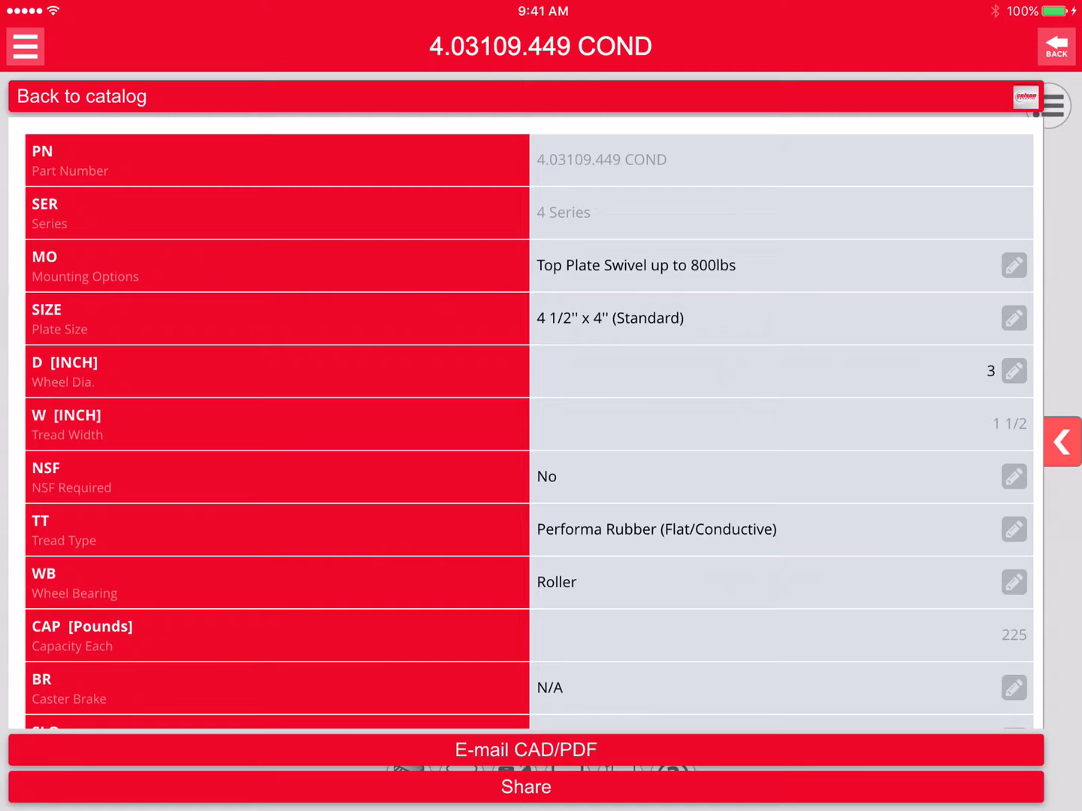
scroll(526, 421, "down", 5)
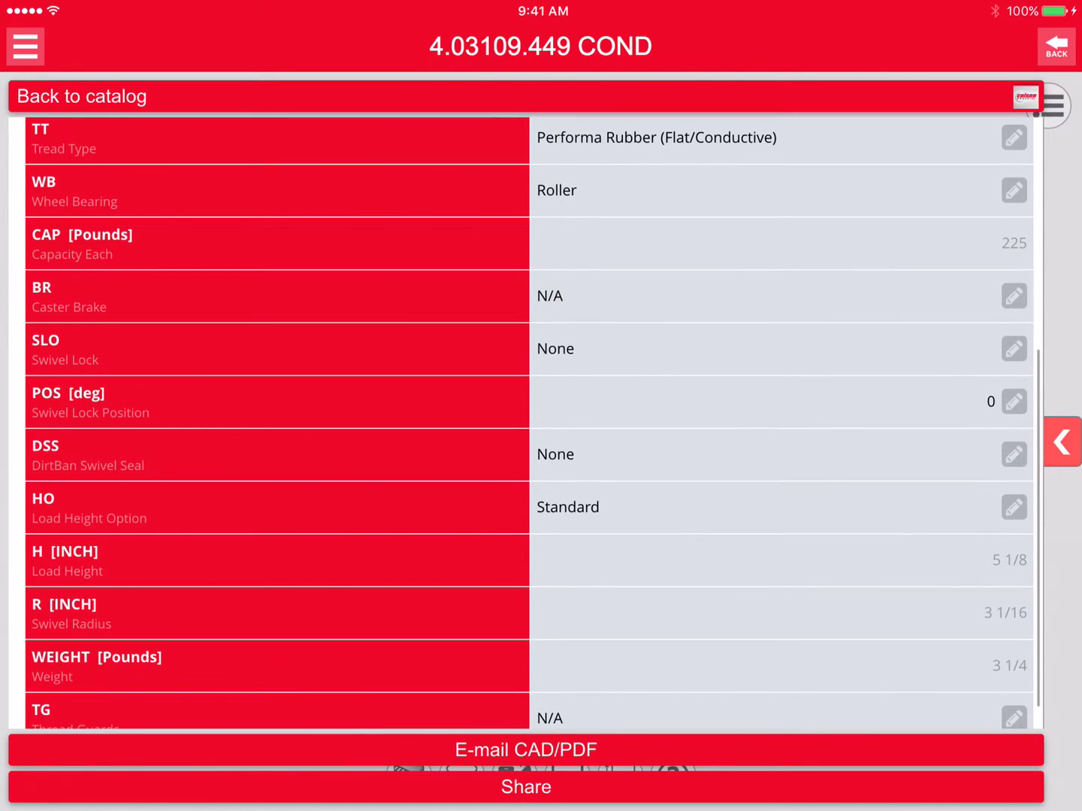
scroll(526, 421, "up", 4)
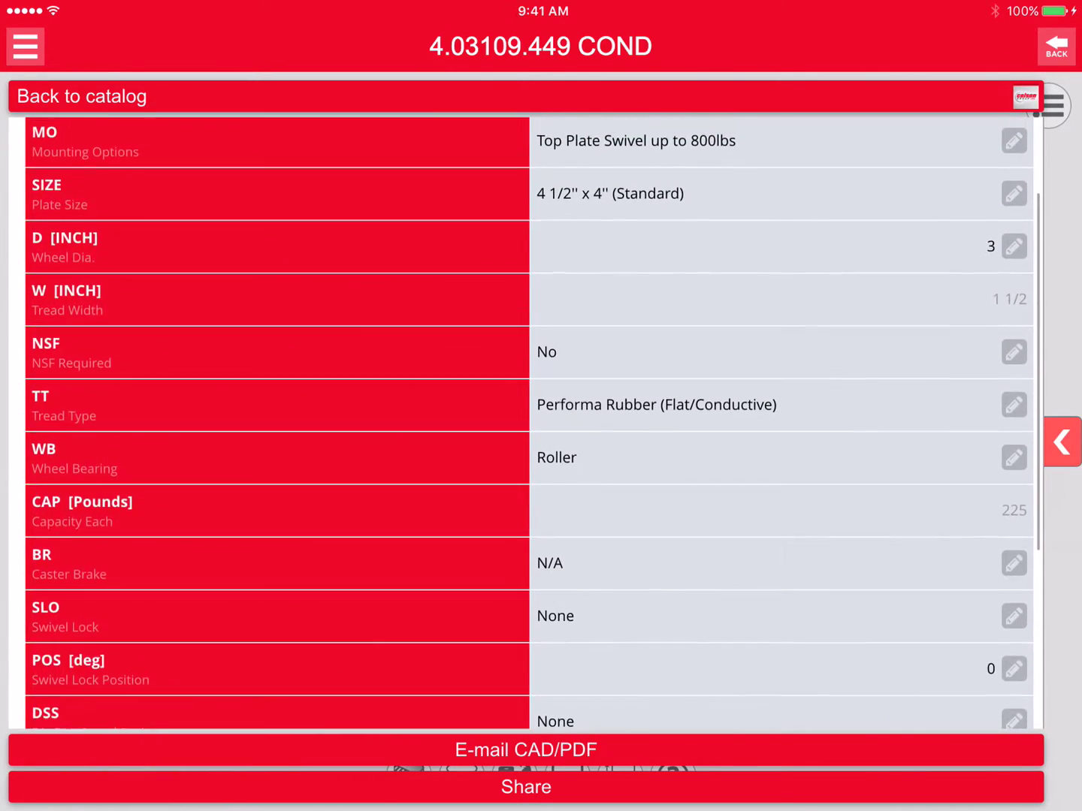
scroll(526, 421, "up", 2)
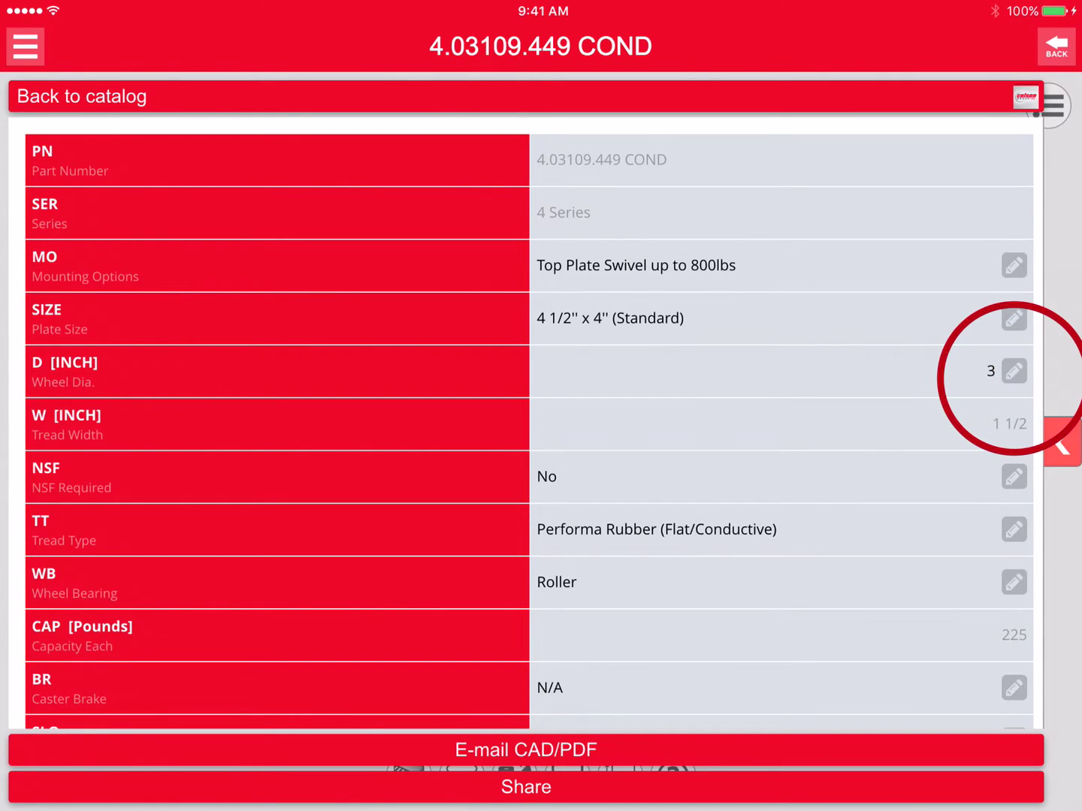
Step: Change the wheel diameter (D) to 6 inches
left_click(1012, 371)
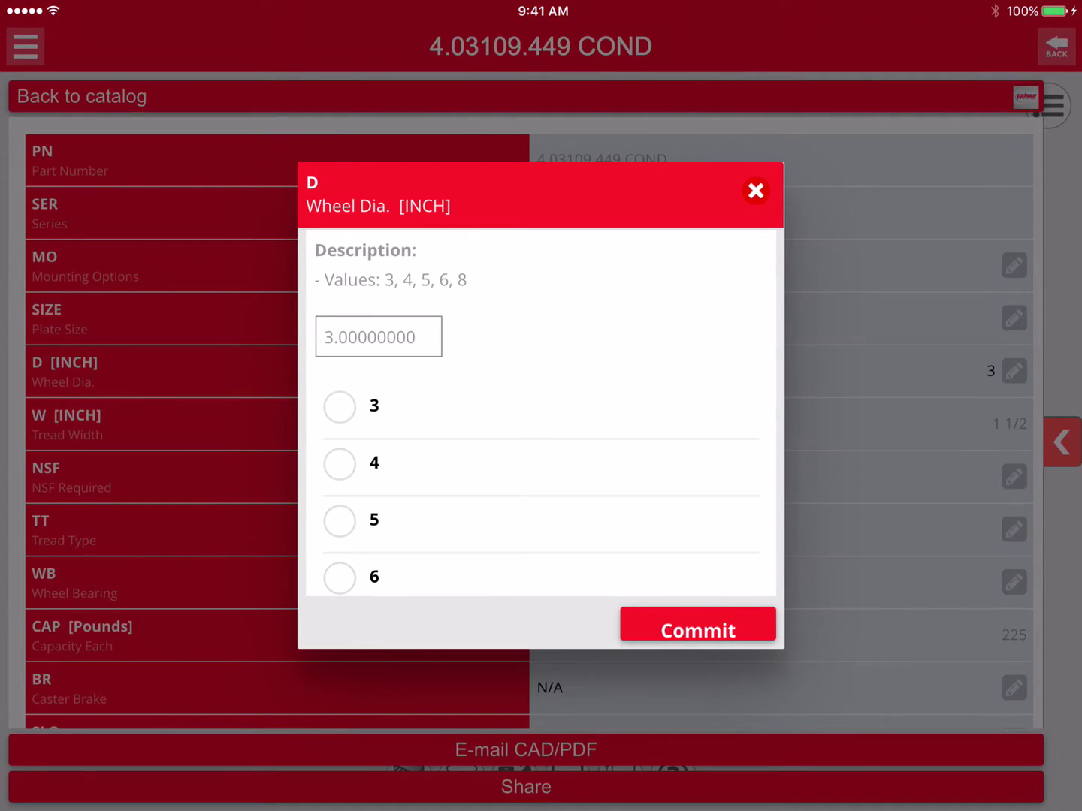
scroll(541, 414, "down", 2)
left_click(339, 497)
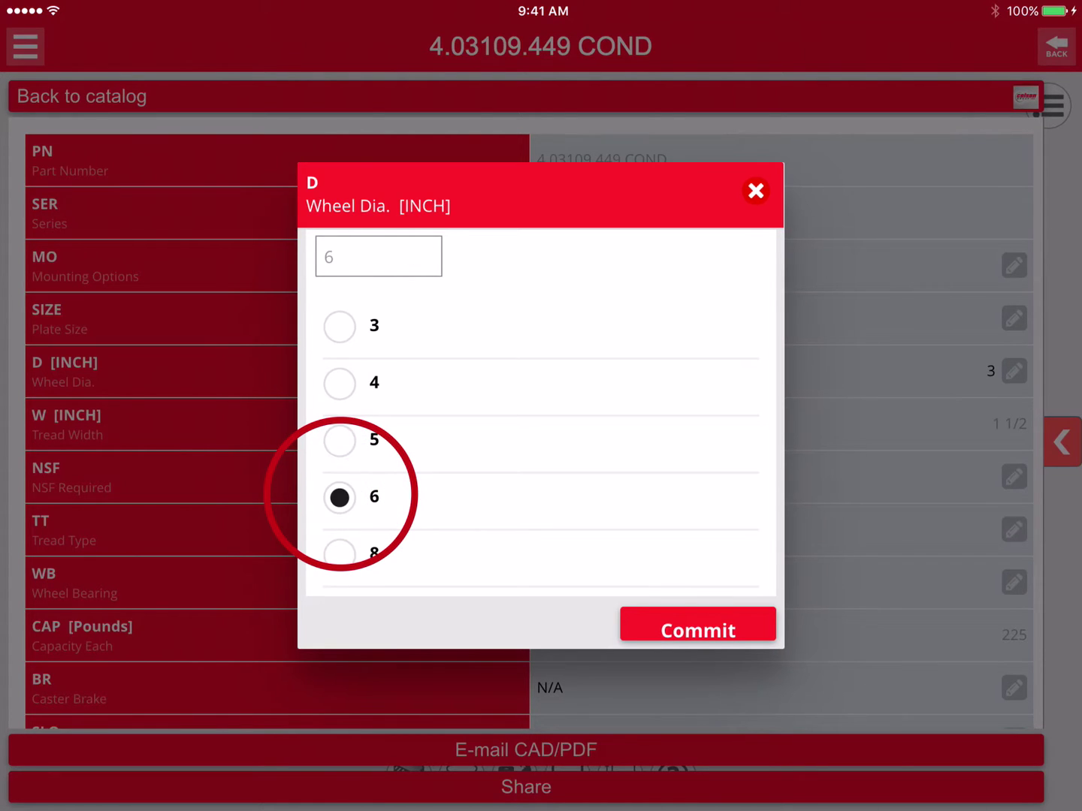
left_click(696, 629)
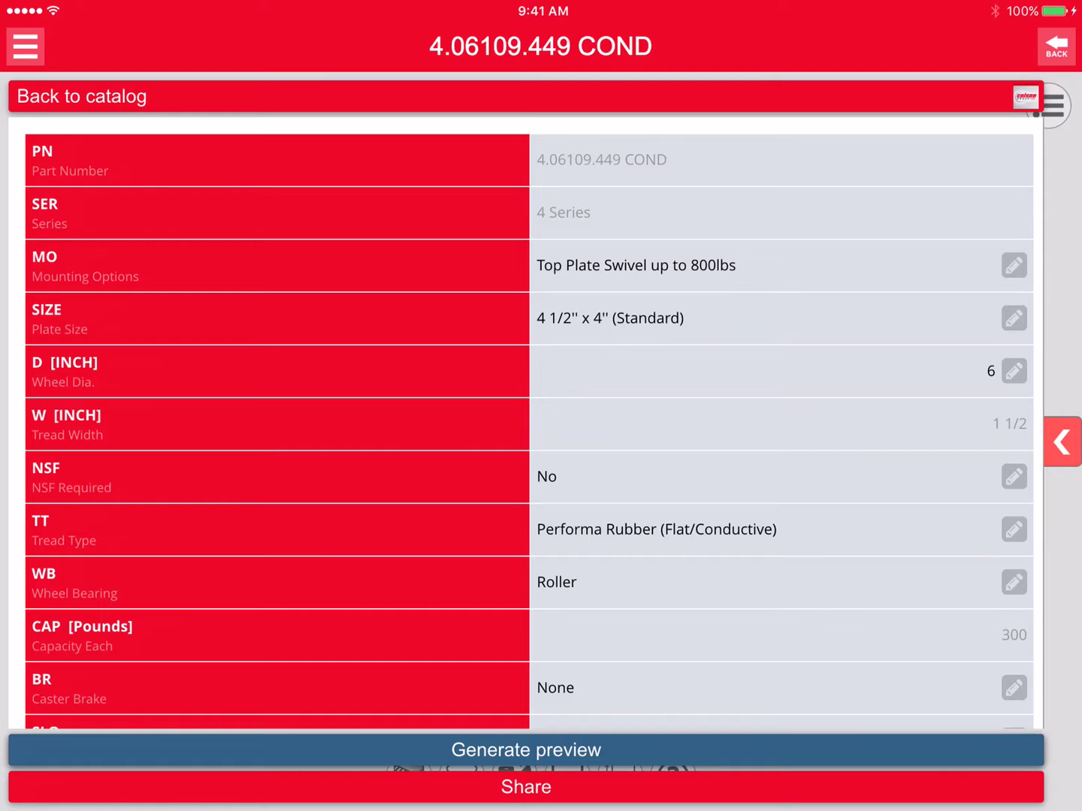
Step: Set the tread (TT) to Polyurethane HI-TECH and generate the 4.06109.919 preview
scroll(541, 421, "down", 3)
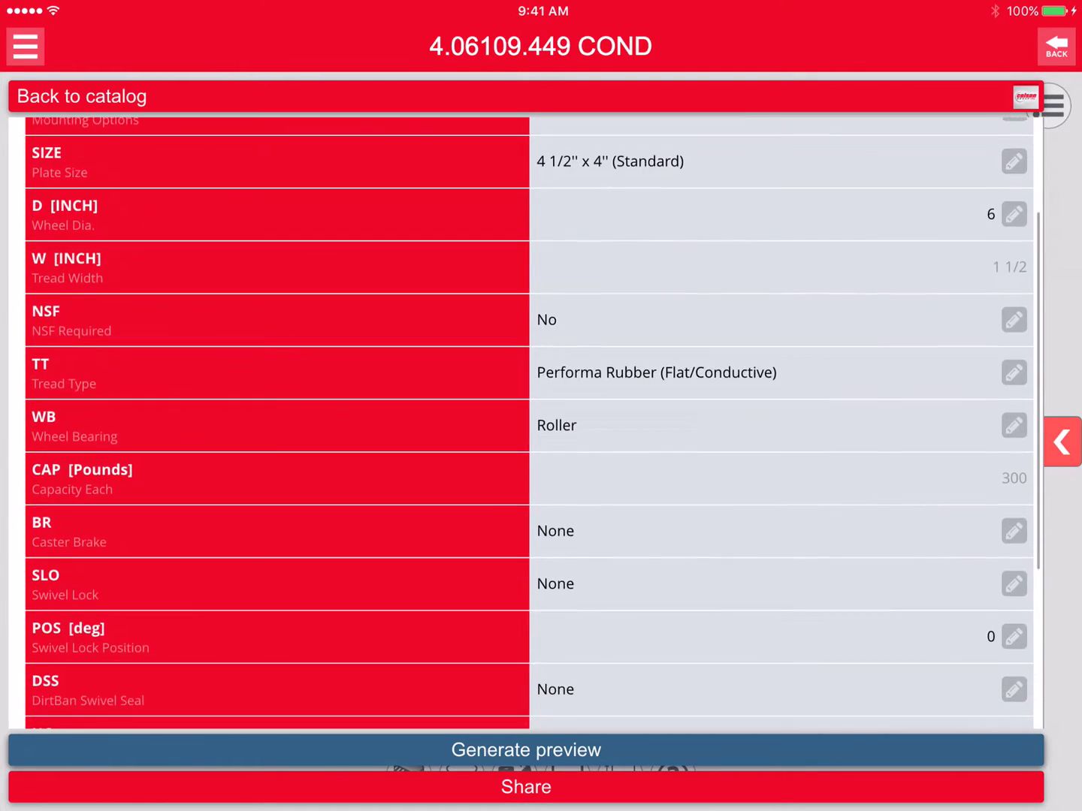
left_click(1014, 350)
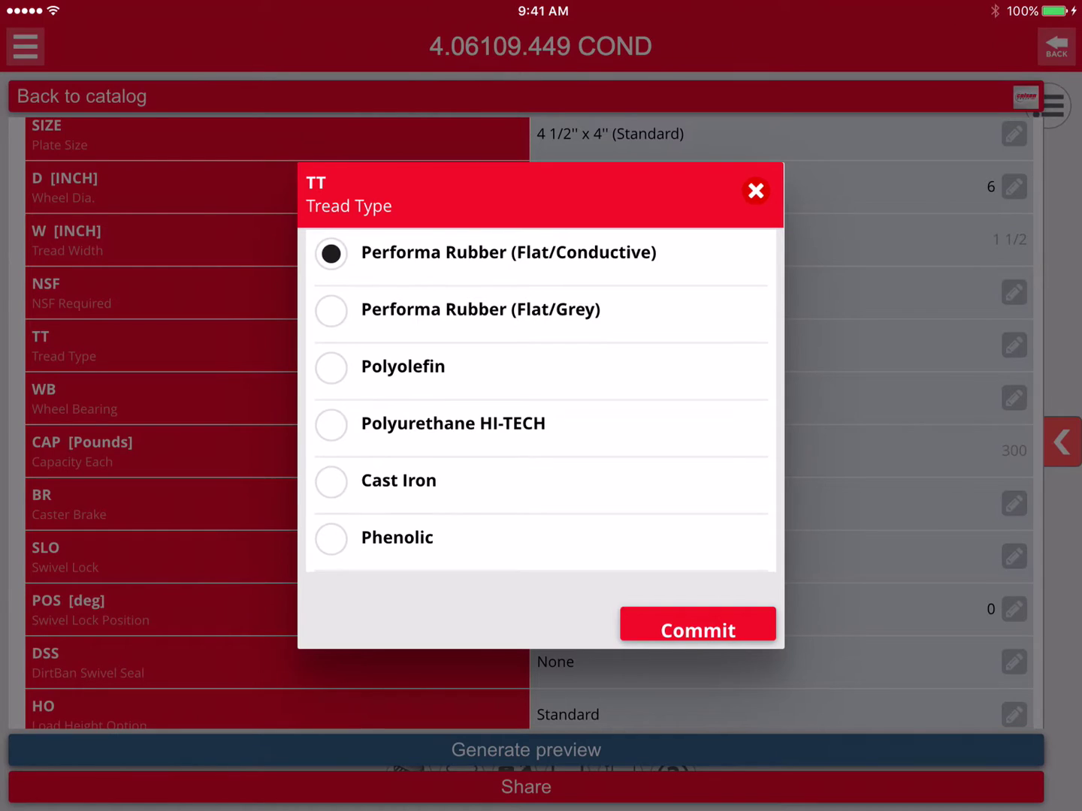
left_click(330, 424)
left_click(697, 624)
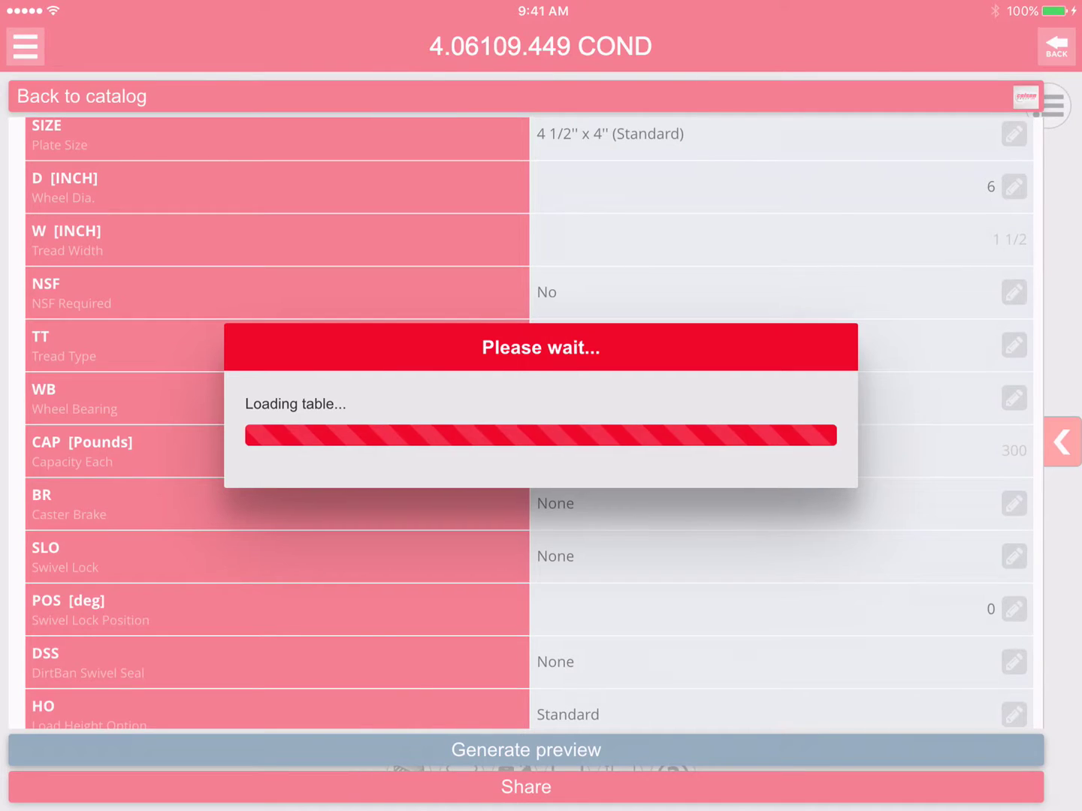
left_click(526, 748)
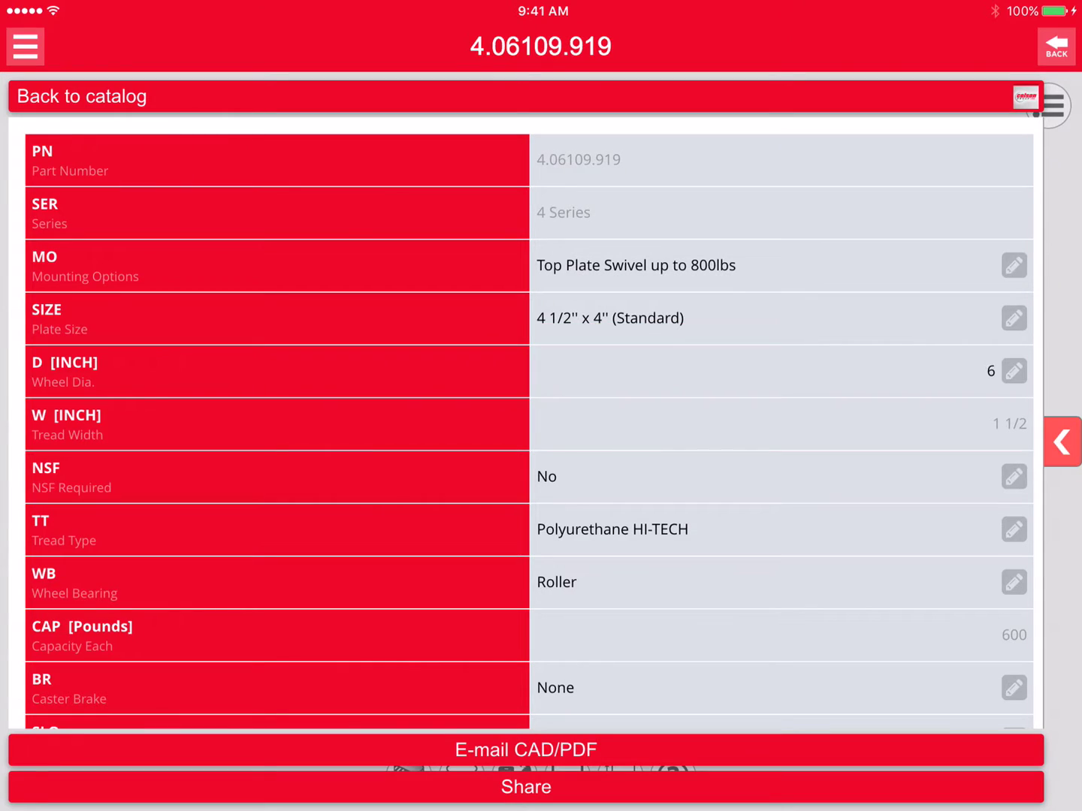
Step: Spin the 4.06109.919 model (ø6, 7.5) to view all sides, then reopen its 600-lb specifications
left_click(1055, 441)
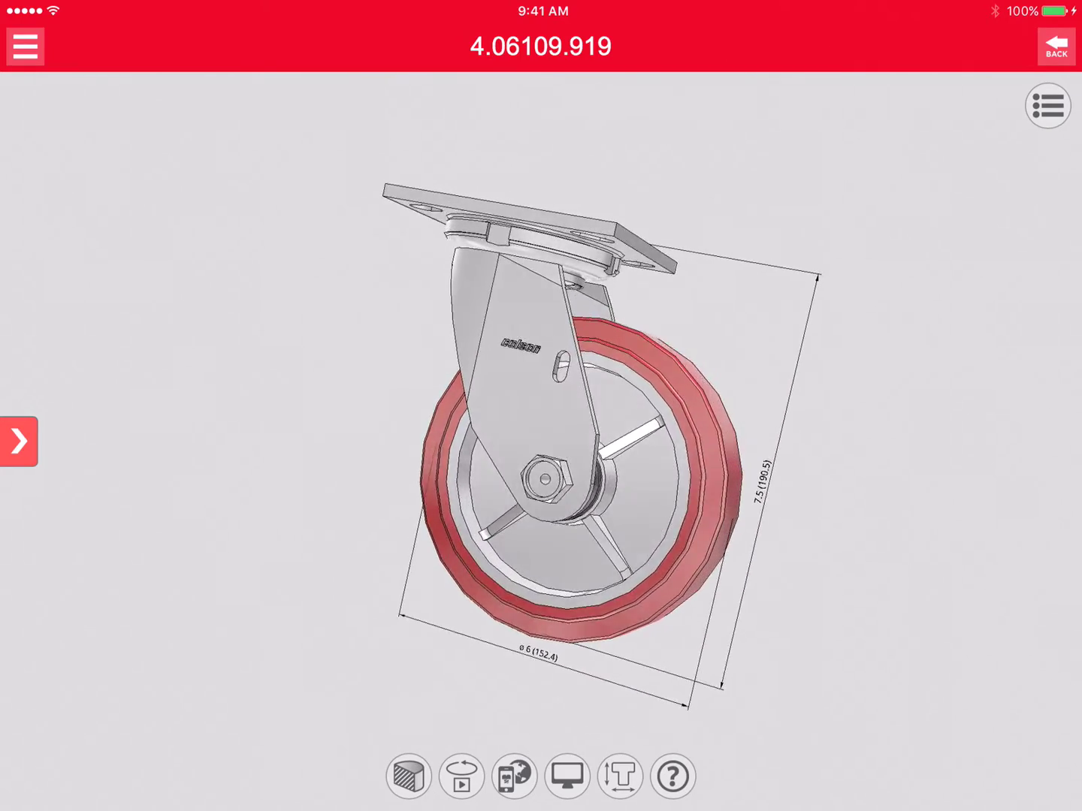
left_click(461, 776)
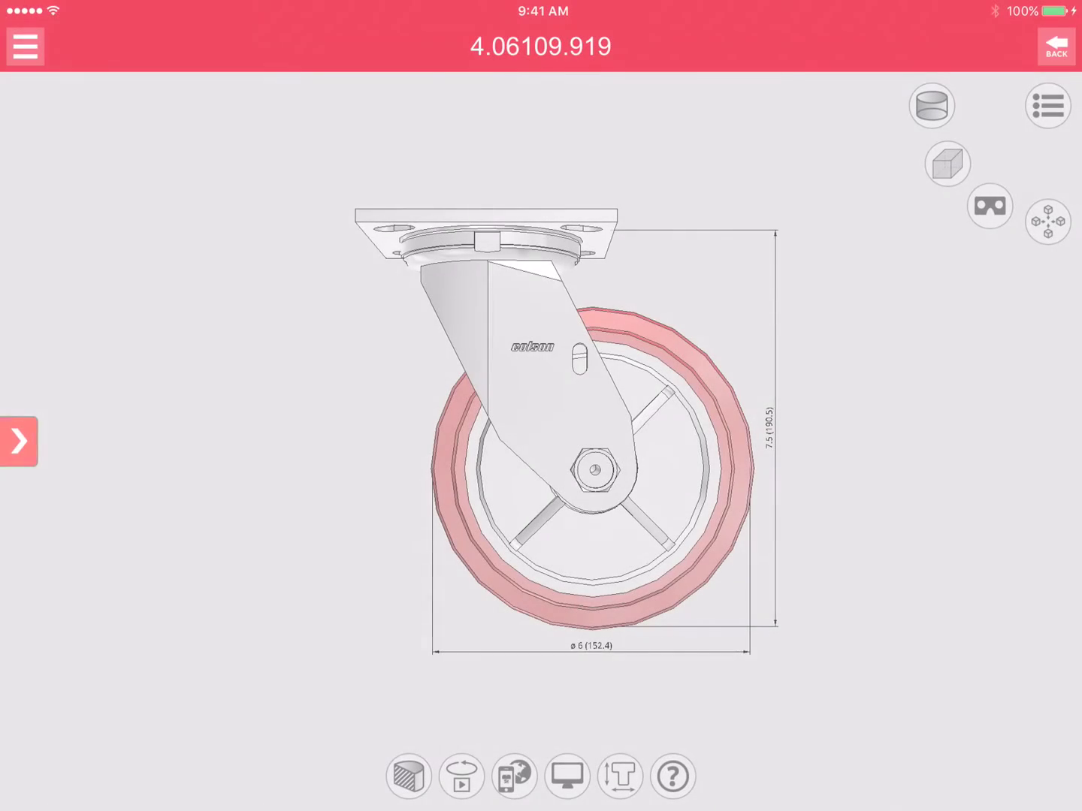
left_click(19, 441)
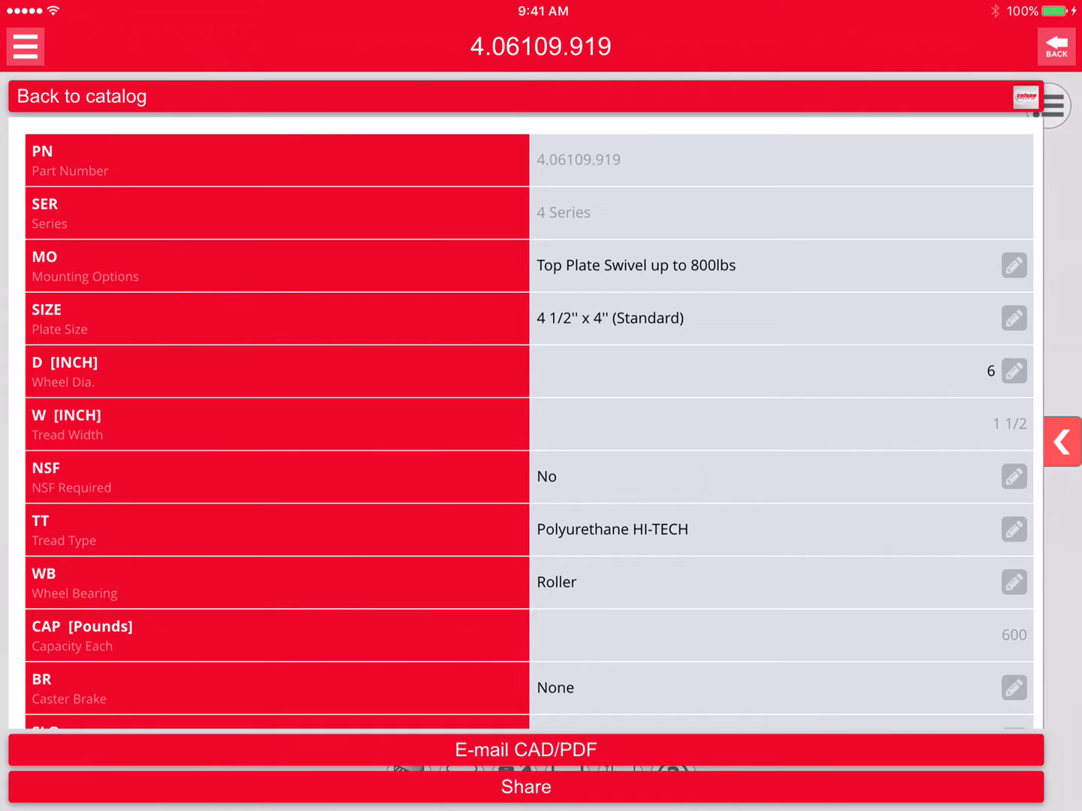
Step: Send the 3D Studio MAX model and PDF datasheet by e-mail and acknowledge 'Order is in progress'
left_click(526, 749)
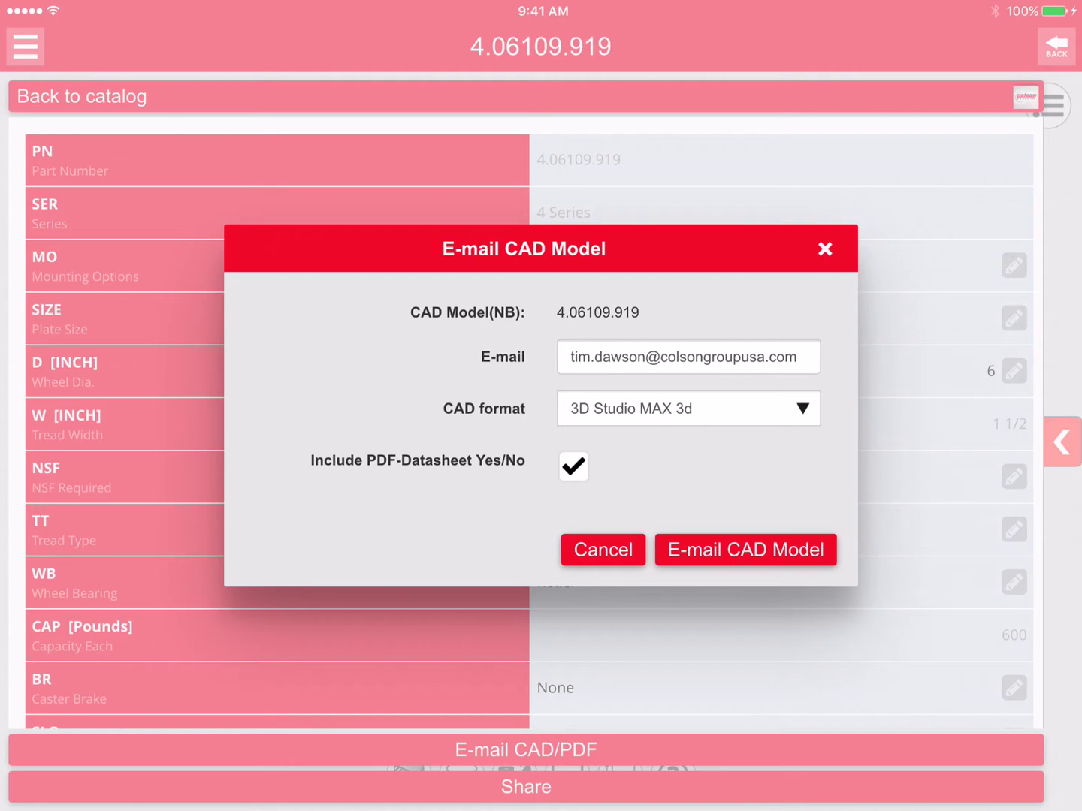
left_click(746, 553)
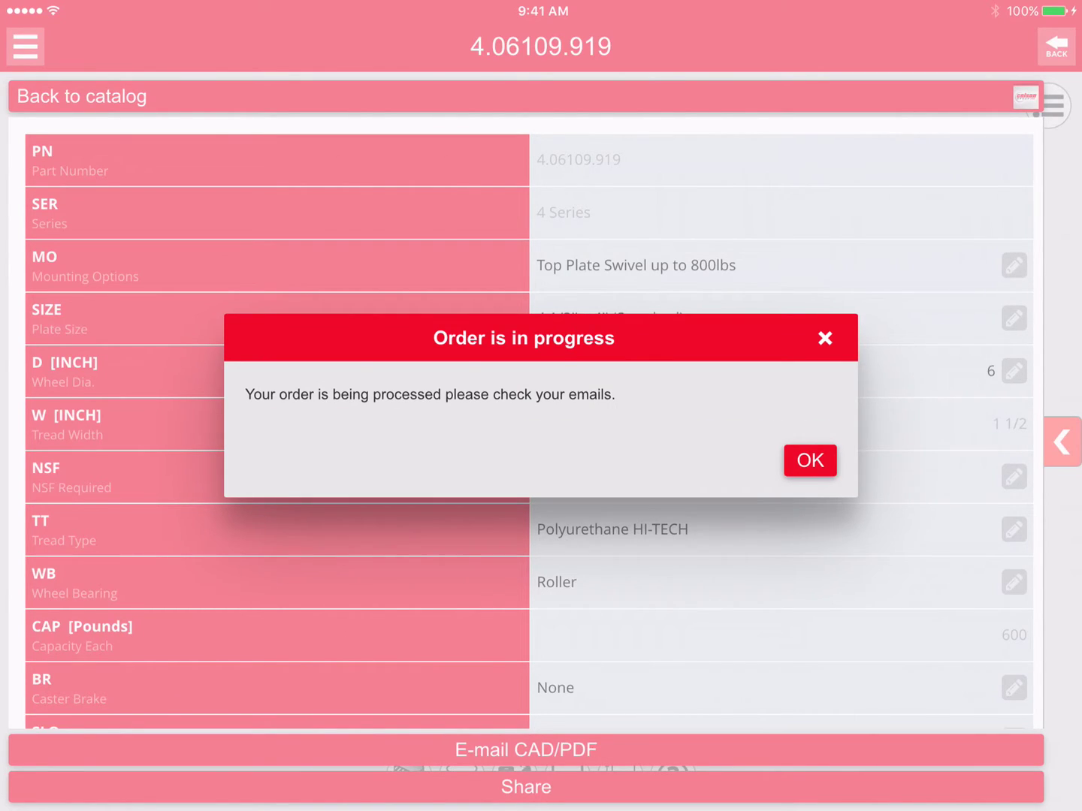
left_click(810, 460)
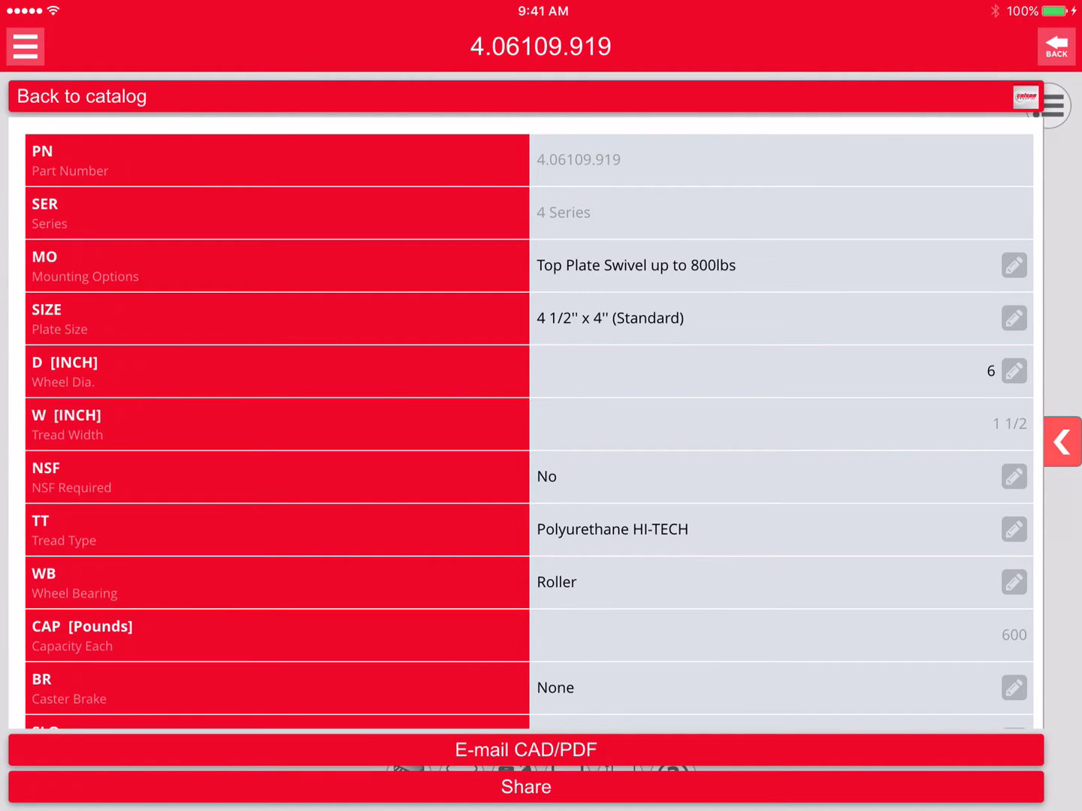
Step: Go back to the brand catalogs and load the Albion 410 Kingpinless caster 410MR08501S
left_click(1061, 443)
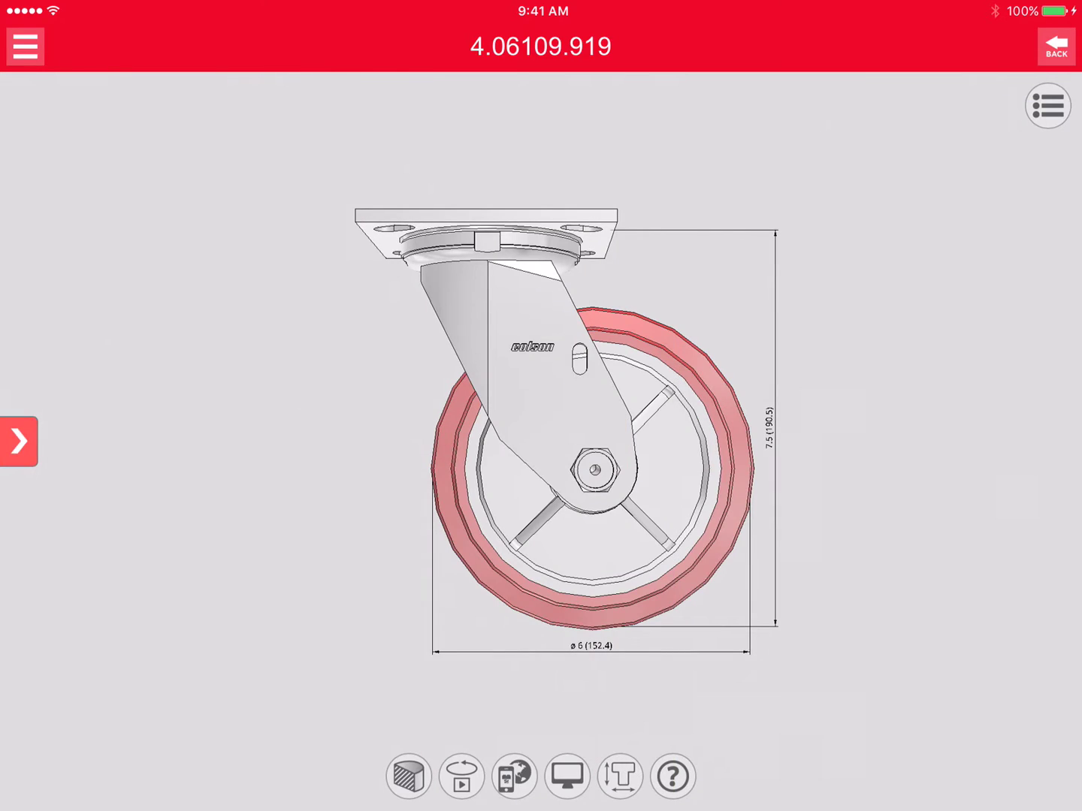
left_click(1056, 47)
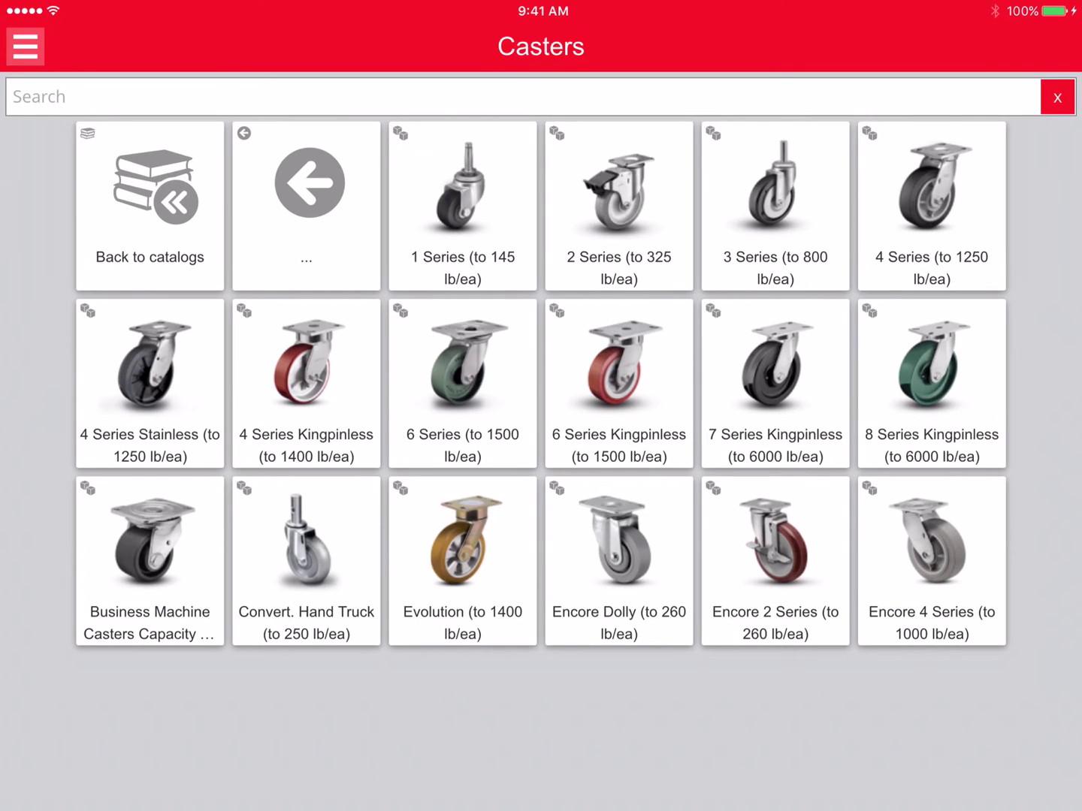
left_click(157, 202)
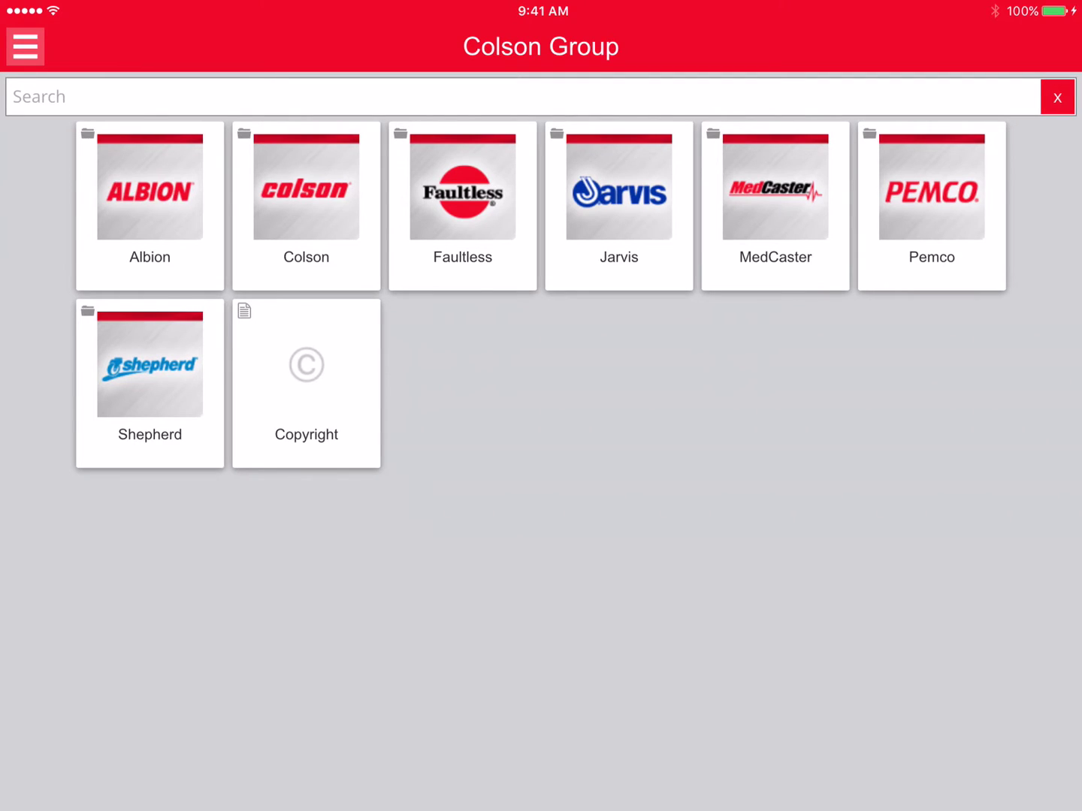
left_click(149, 193)
left_click(466, 234)
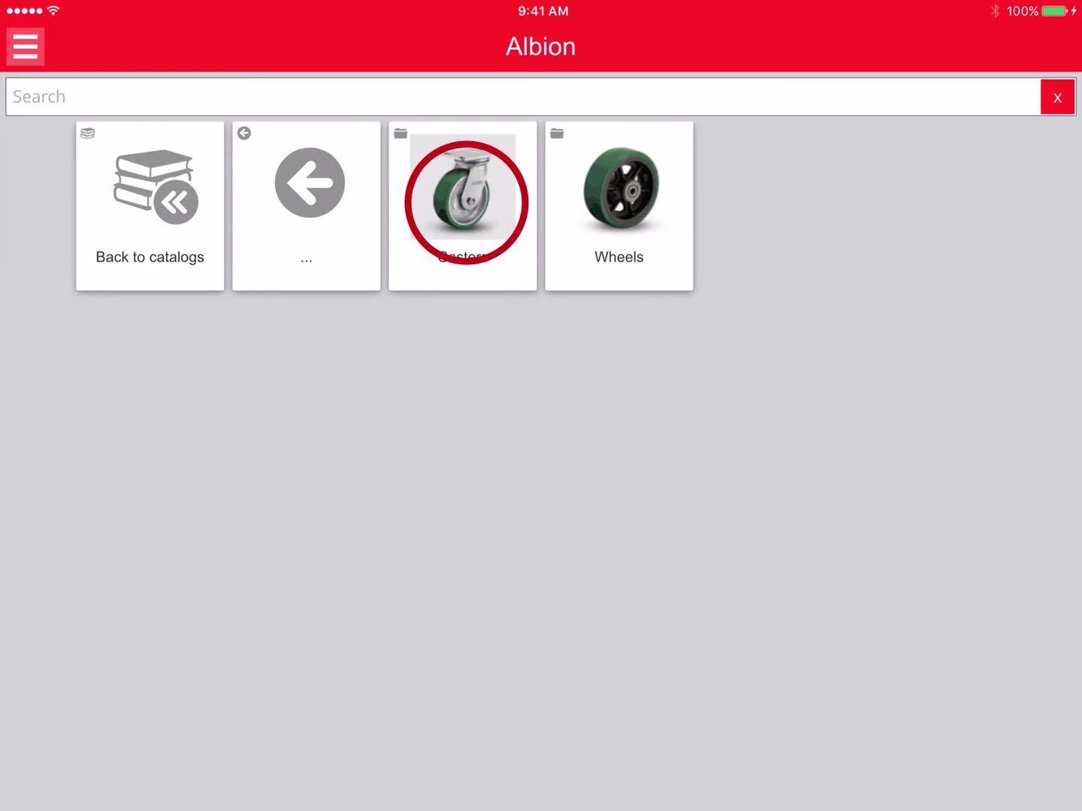
scroll(541, 450, "down", 10)
left_click(623, 544)
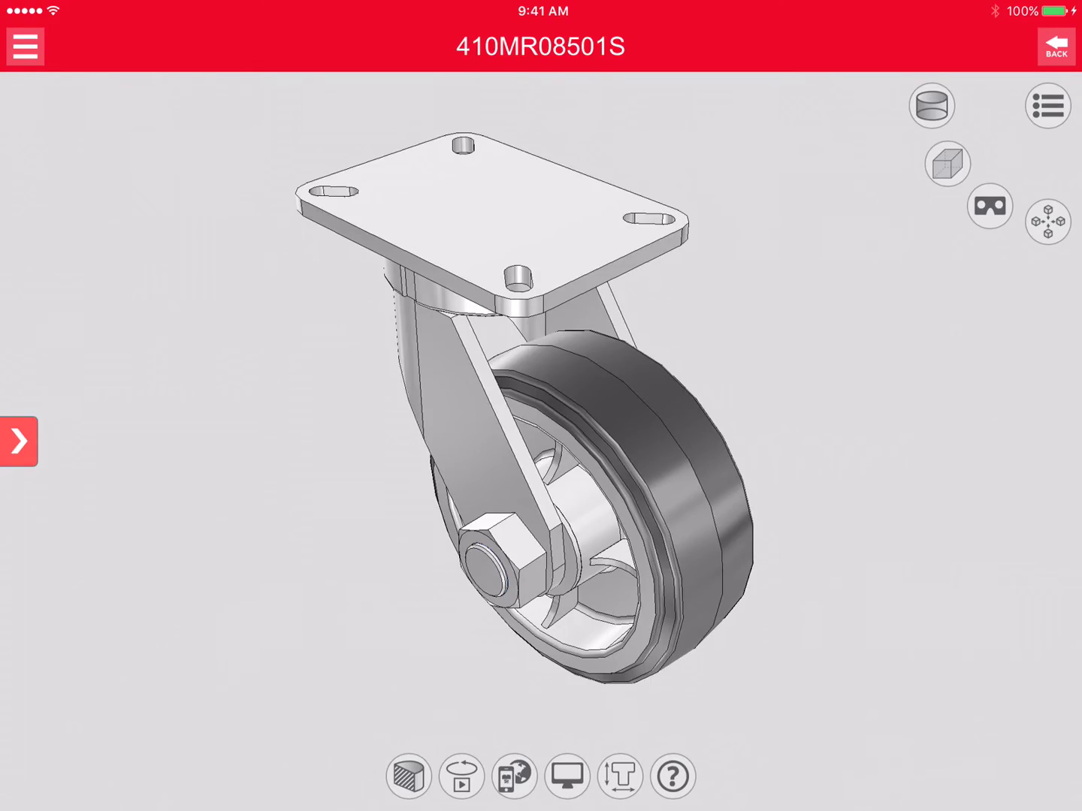
Step: In the specification table, select configuration 62, the 410PY10401 caster
left_click(18, 442)
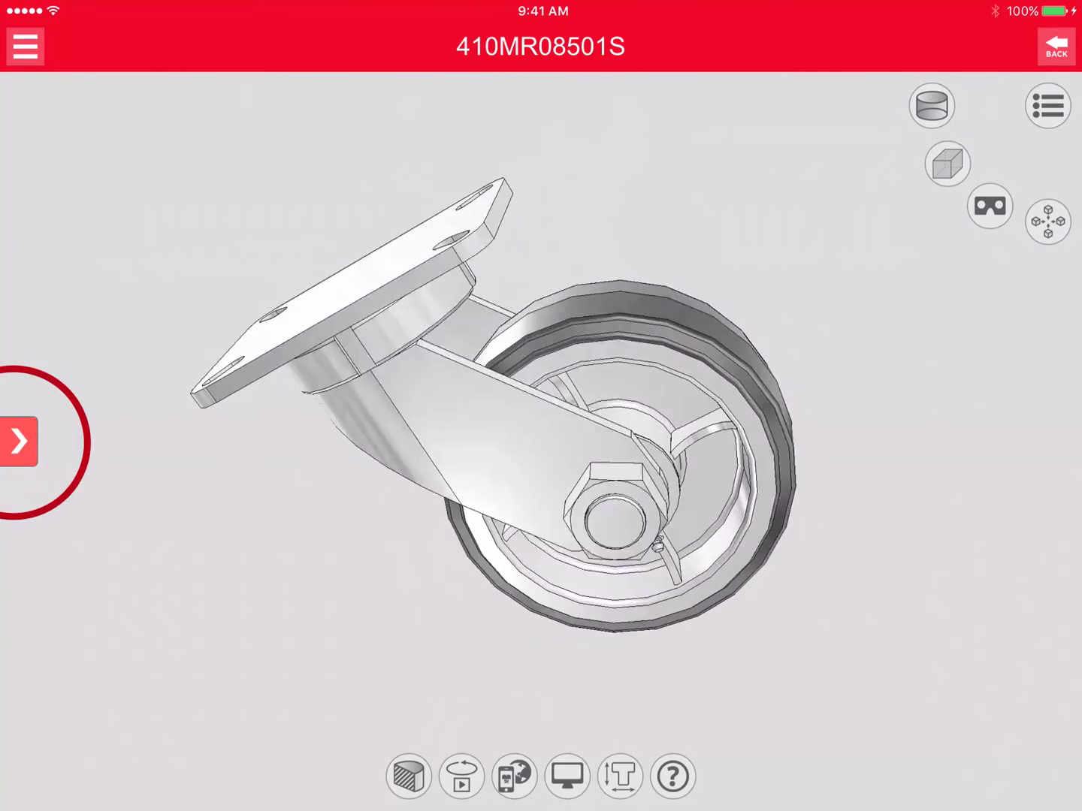
scroll(526, 375, "down", 3)
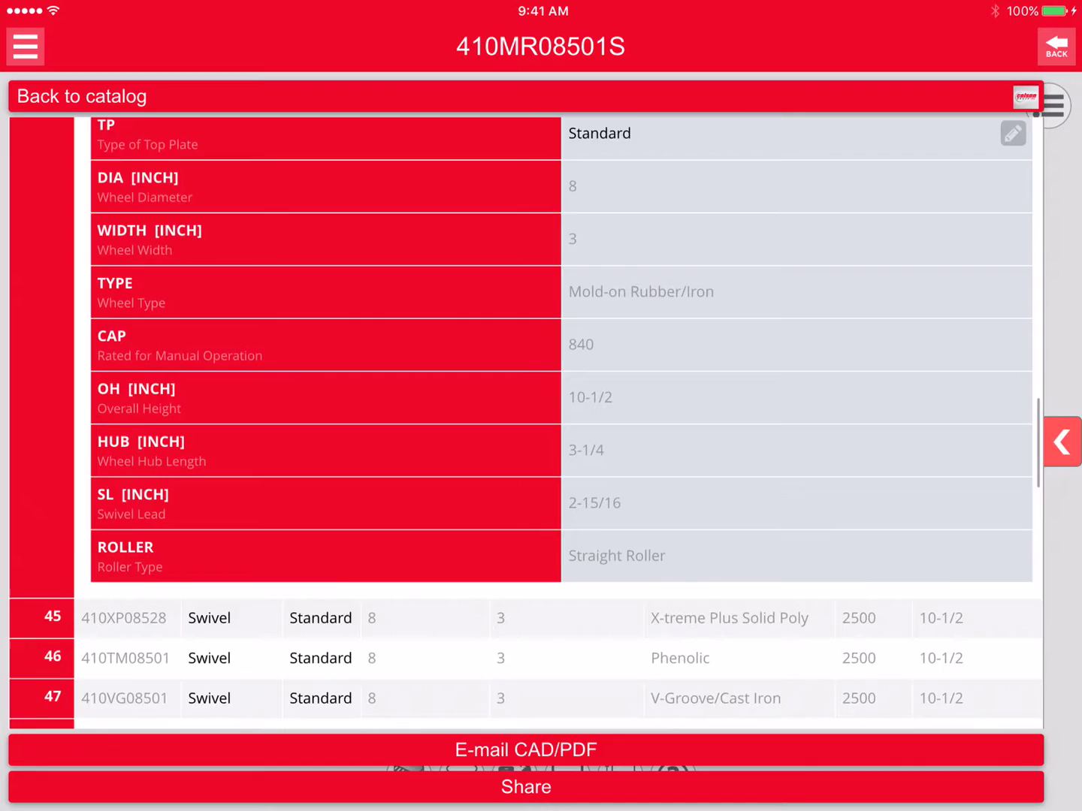
scroll(525, 420, "down", 5)
scroll(526, 421, "down", 5)
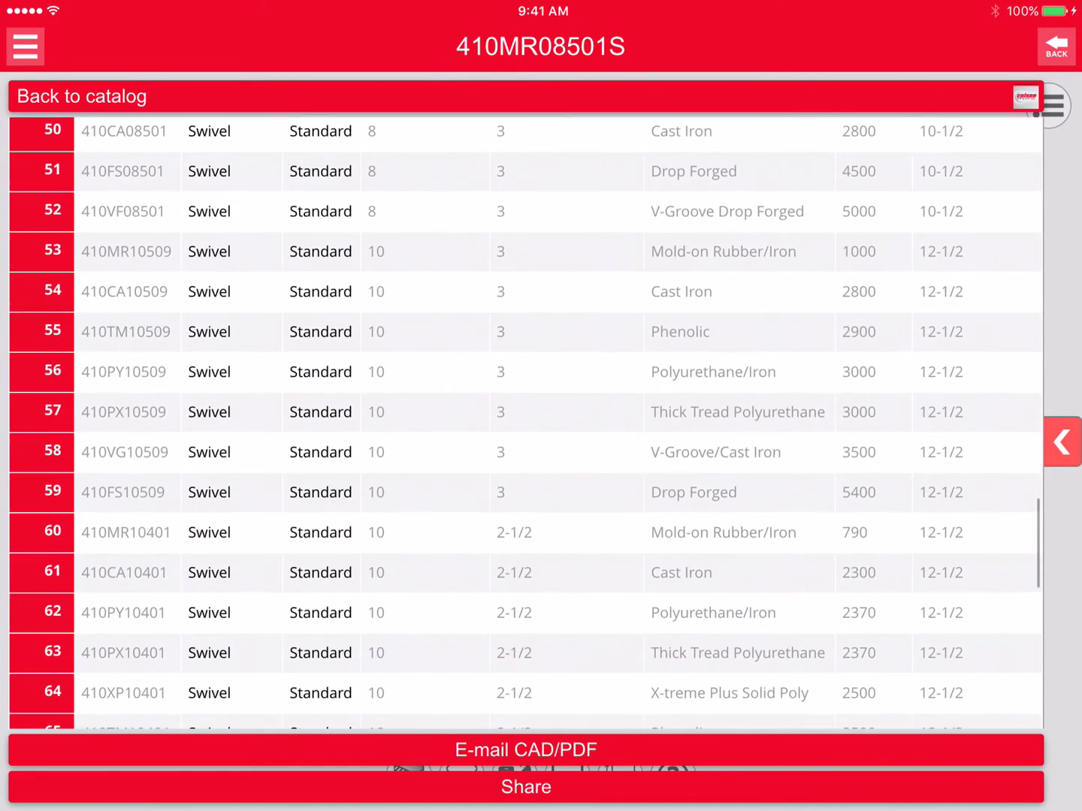
scroll(526, 422, "down", 2)
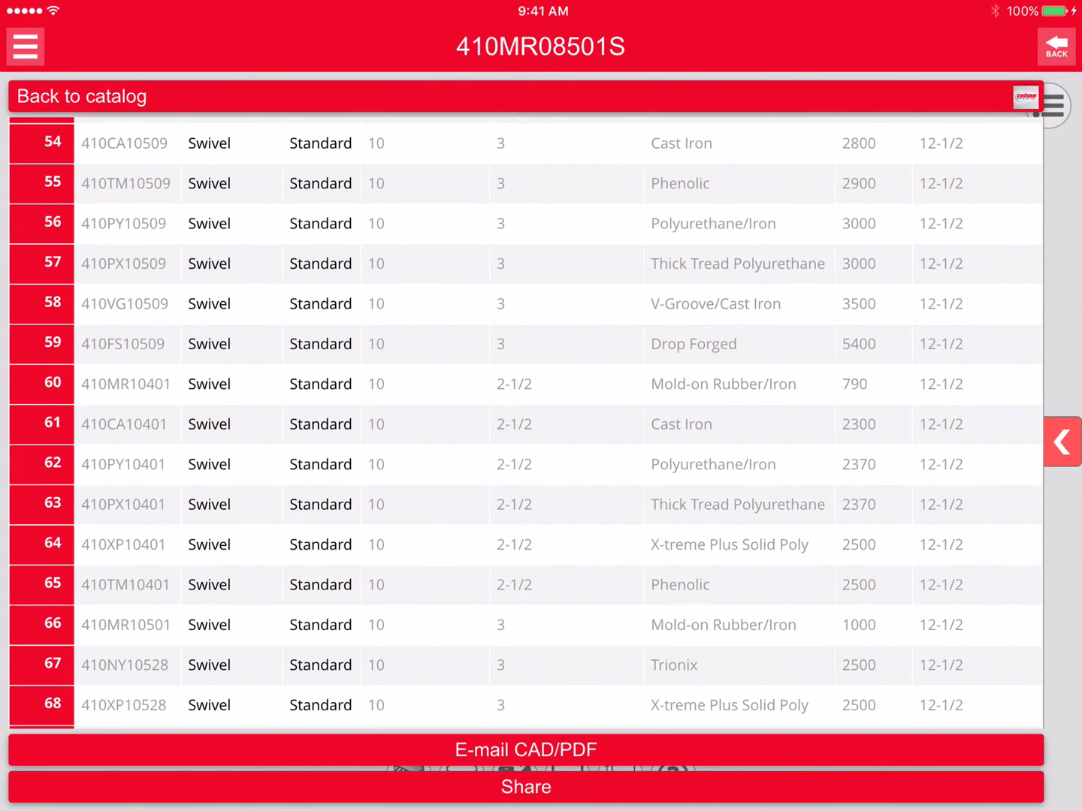
left_click(50, 462)
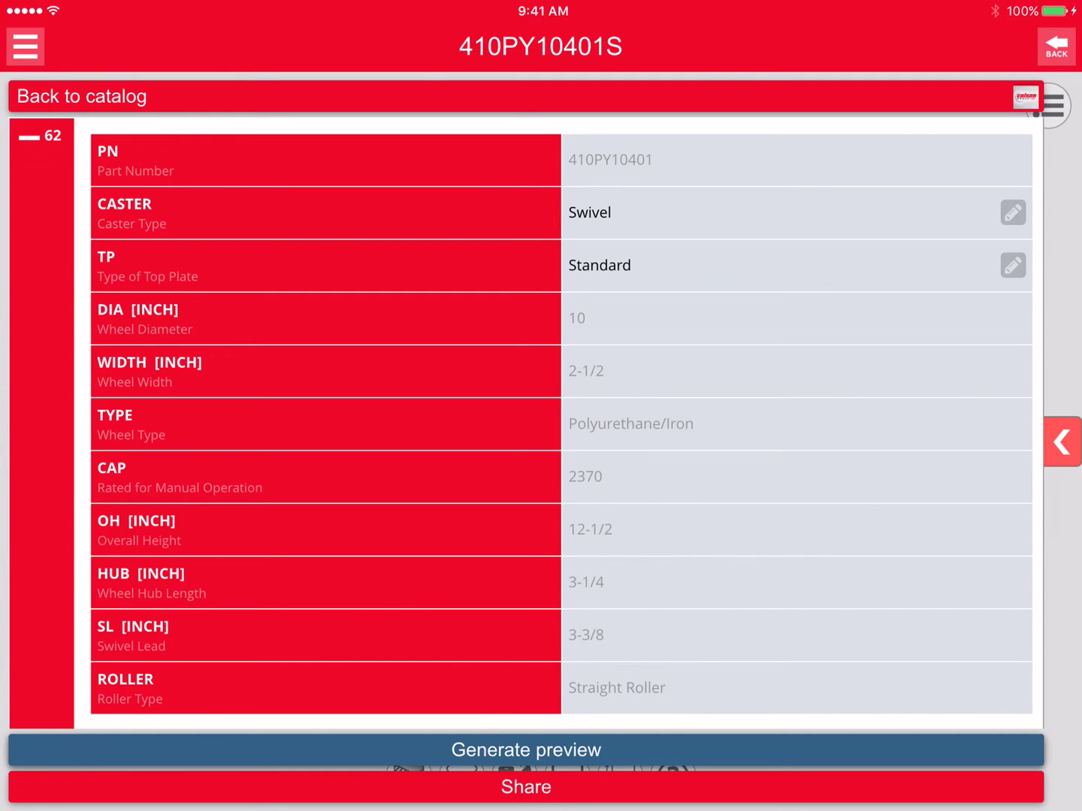
Step: Preview the 10-inch Polyurethane/Iron 410PY10401S model in 3D, then exit to the home screen
left_click(526, 749)
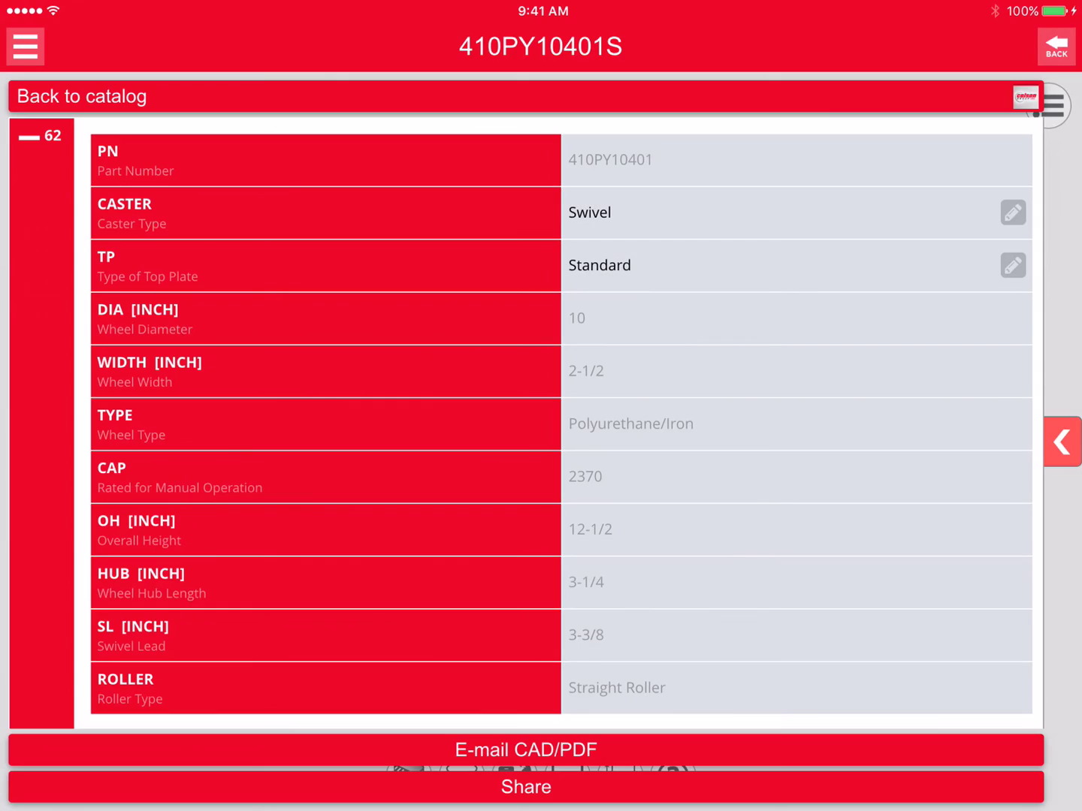
left_click(1060, 443)
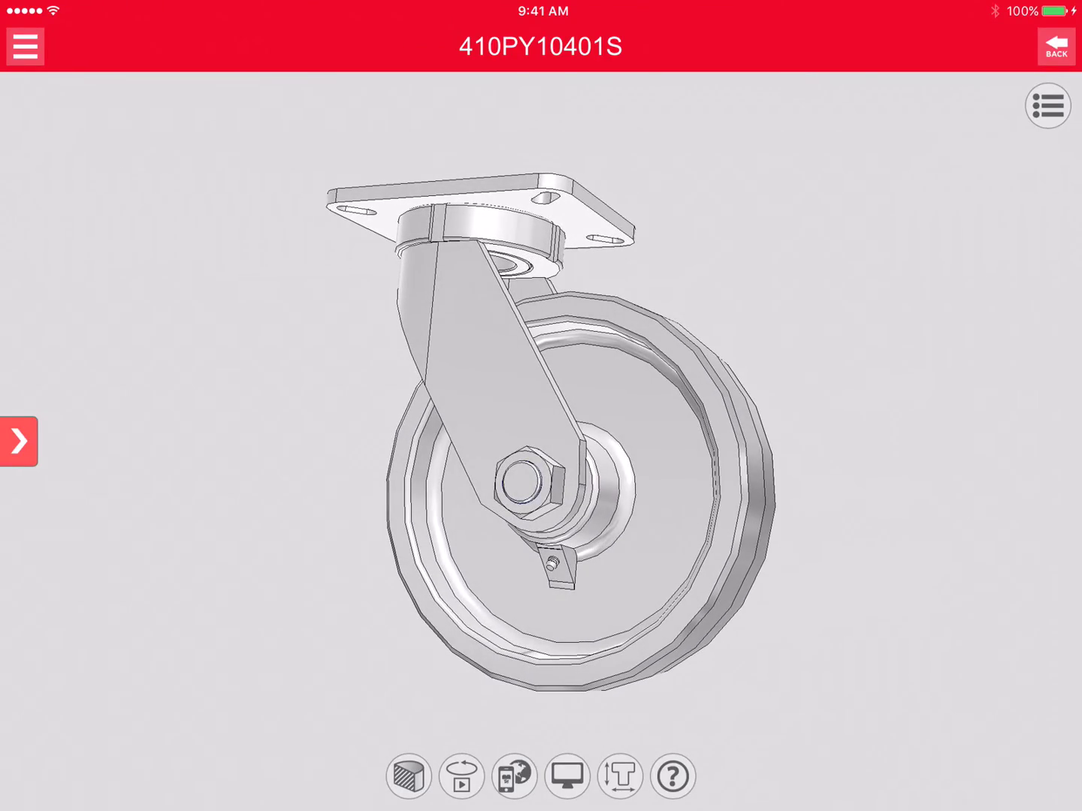
key("super+h")
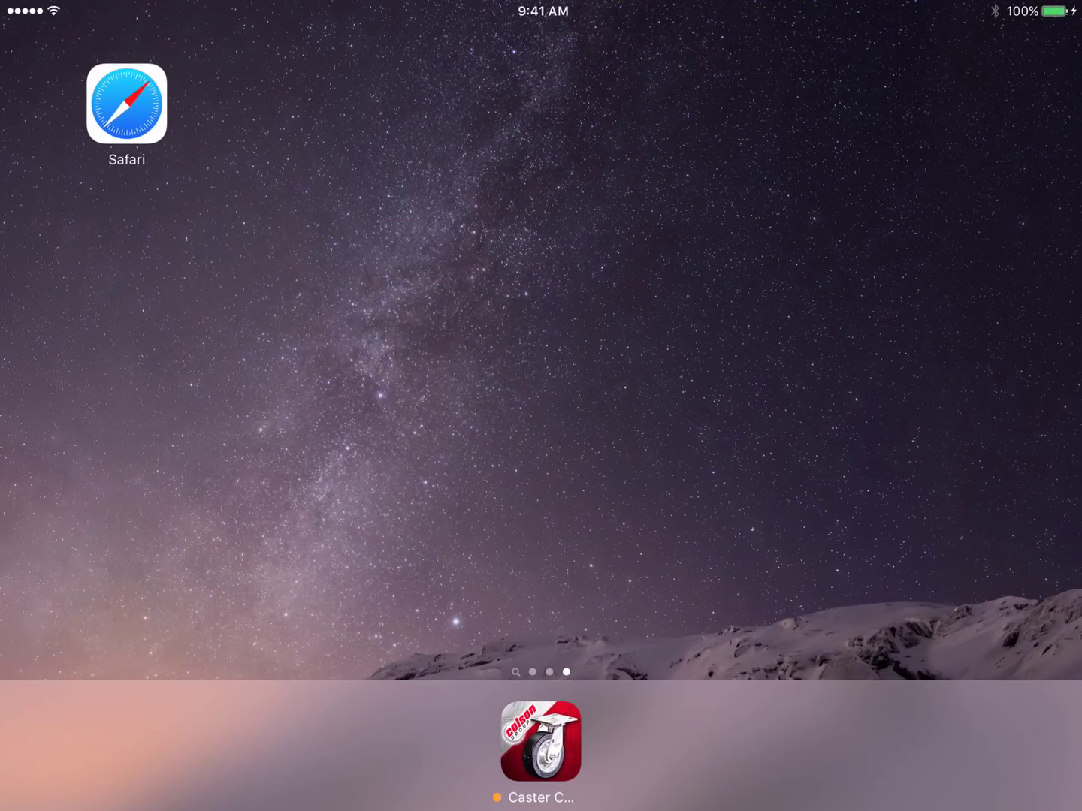